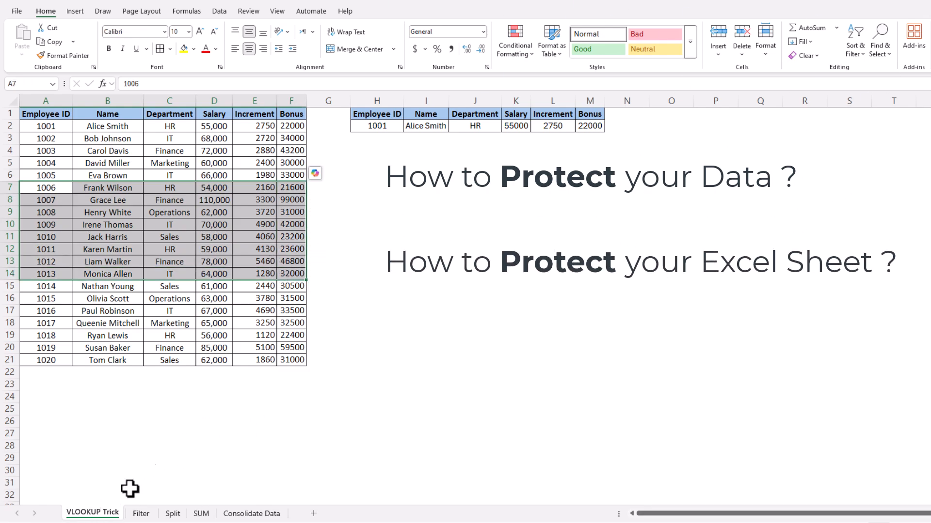
Try selecting the employee table A1:F21, the lookup area H1:M2 and the whole worksheet
left_click(332, 335)
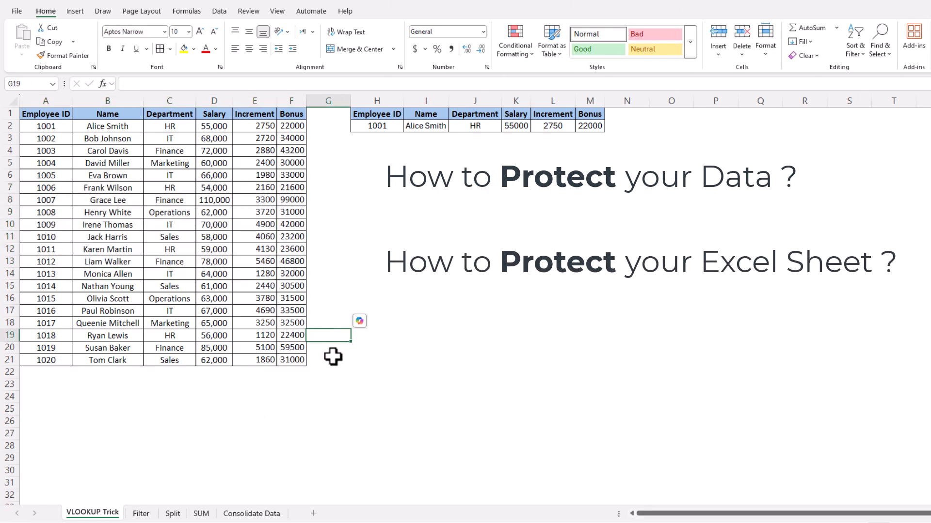
left_click(358, 374)
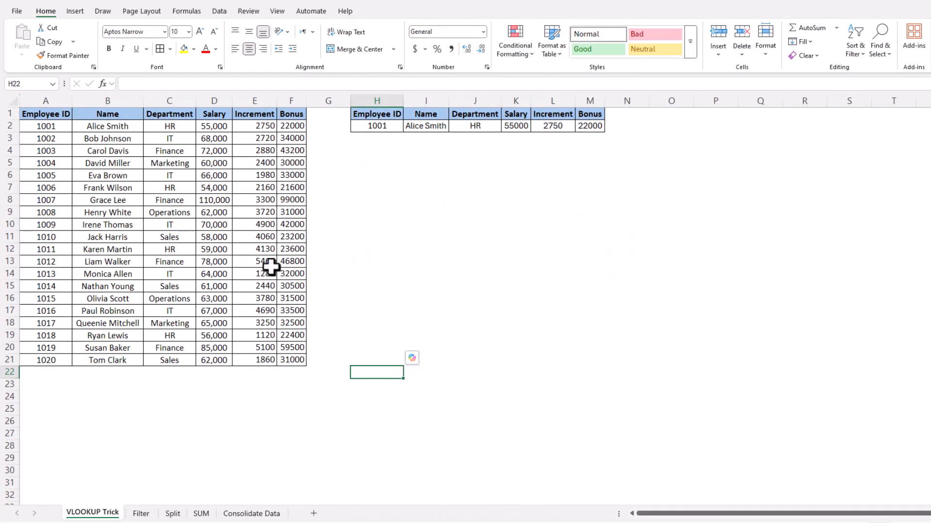
left_click_drag(46, 138, 274, 293)
left_click(332, 316)
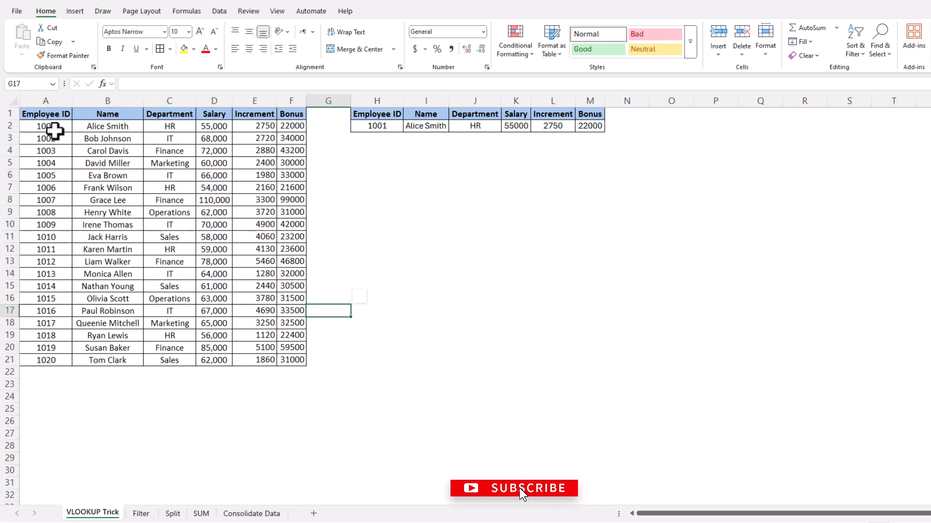
left_click(50, 115)
left_click_drag(51, 114, 286, 361)
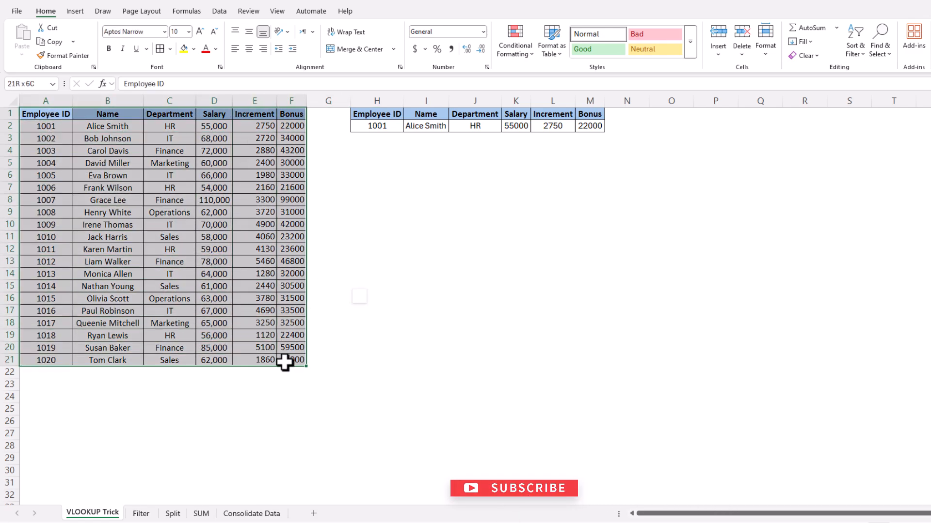
left_click_drag(387, 119, 580, 125)
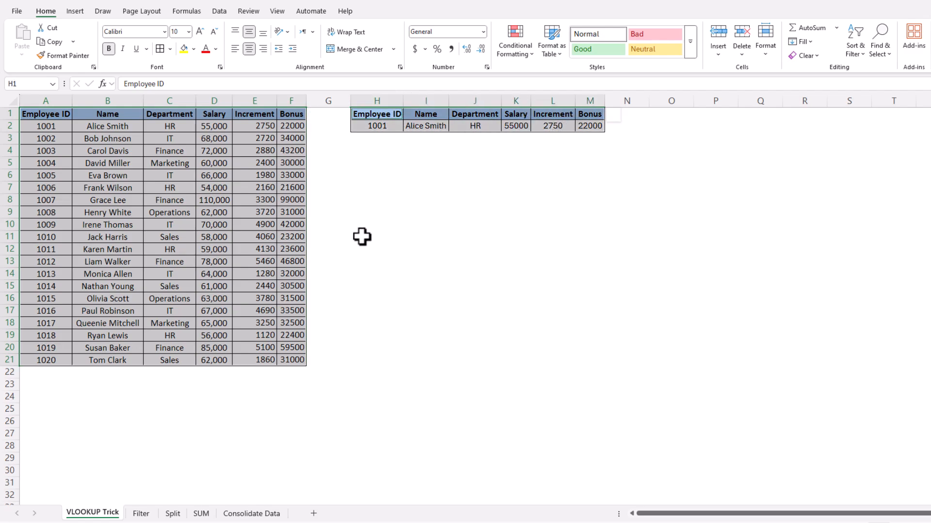
left_click(362, 237)
left_click(11, 102)
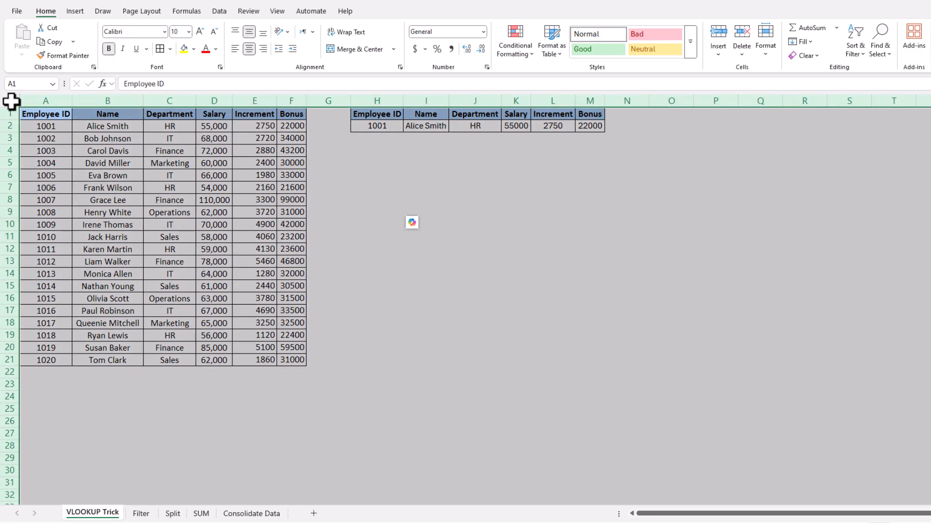
Select the empty block G7:M14 and the whole worksheet, then deselect to an empty cell
left_click_drag(388, 193, 369, 261)
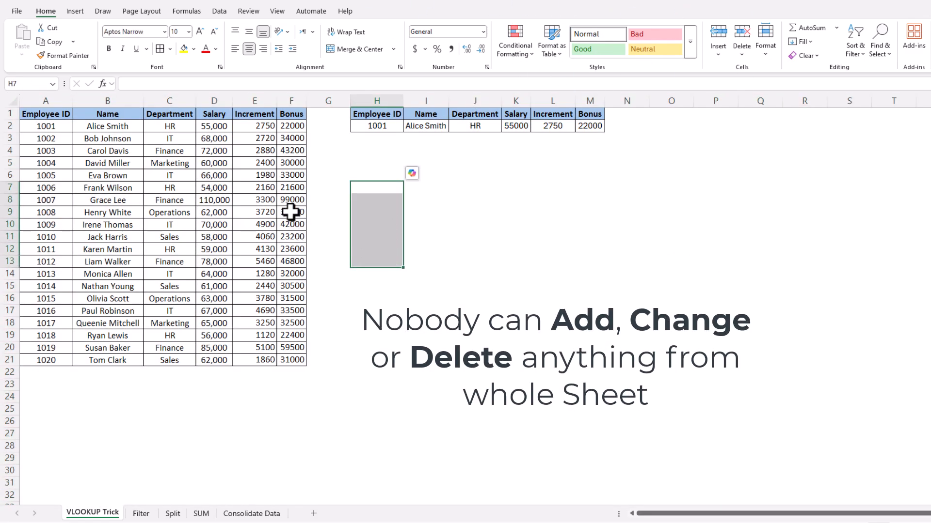
left_click(359, 196)
left_click_drag(329, 187, 600, 275)
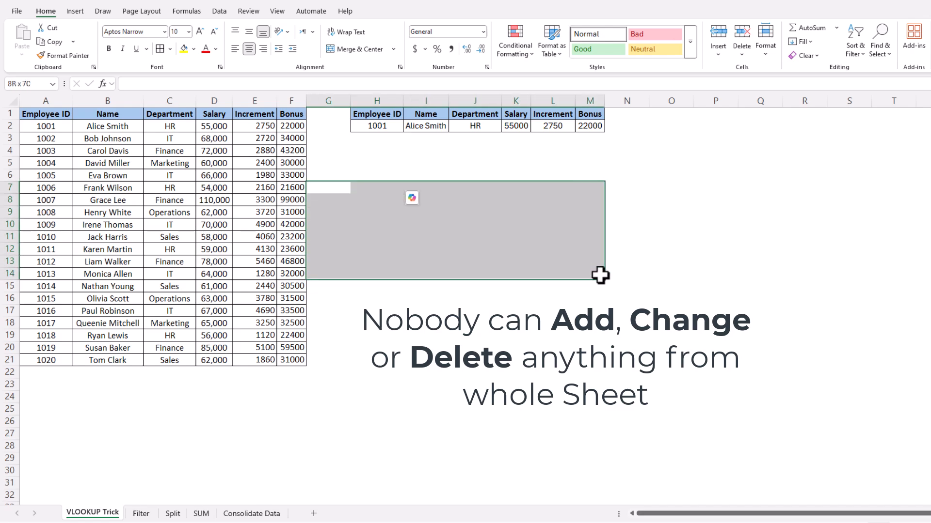
left_click(545, 311)
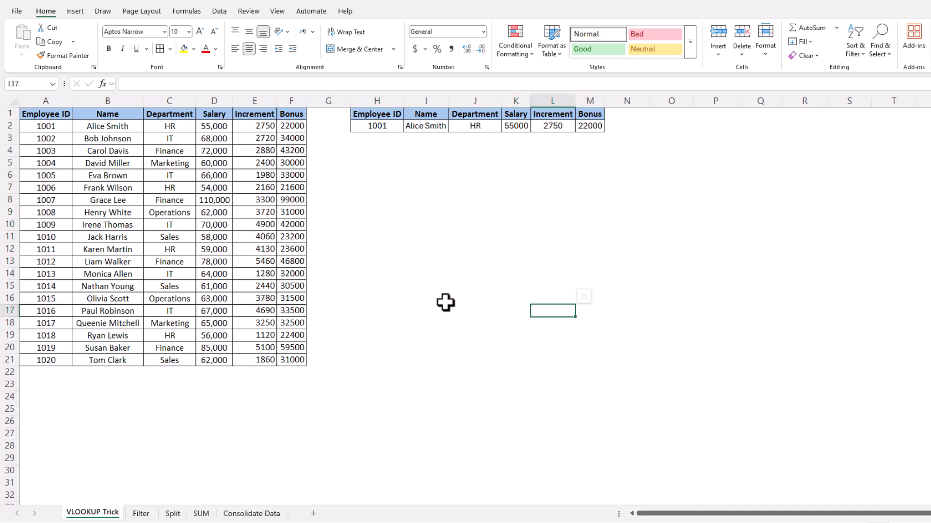
left_click(7, 100)
left_click(345, 247)
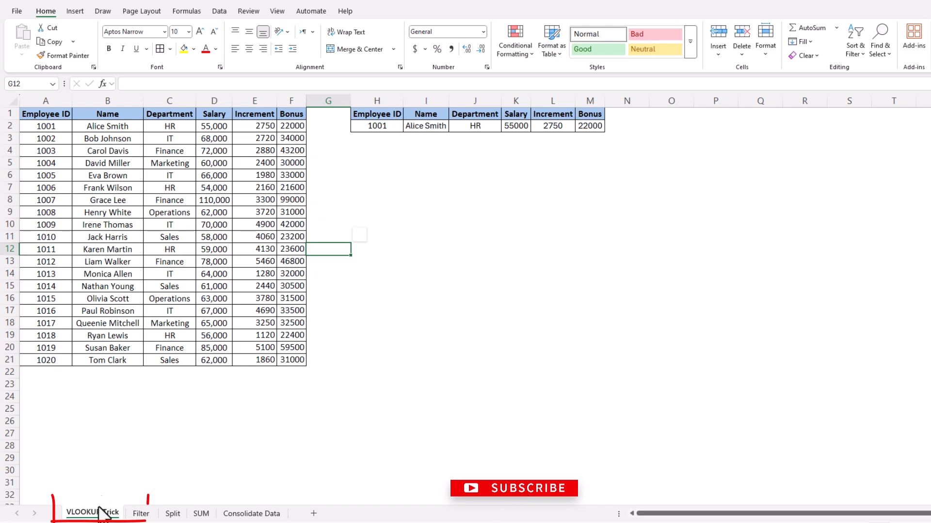
left_click(346, 346)
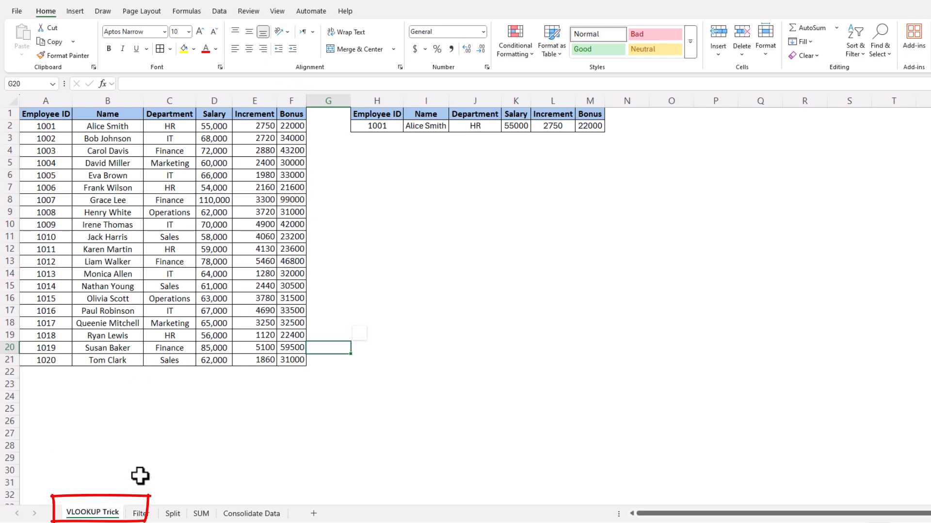
left_click(263, 421)
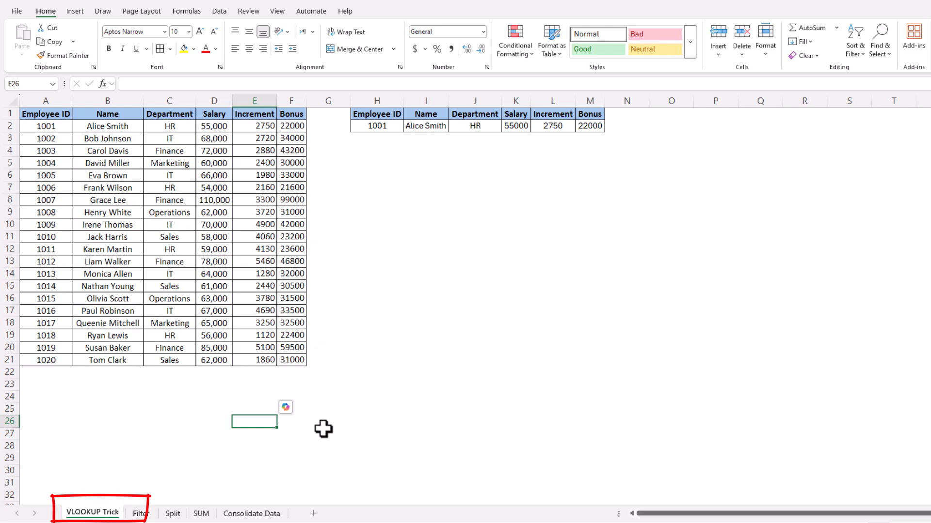
left_click(353, 311)
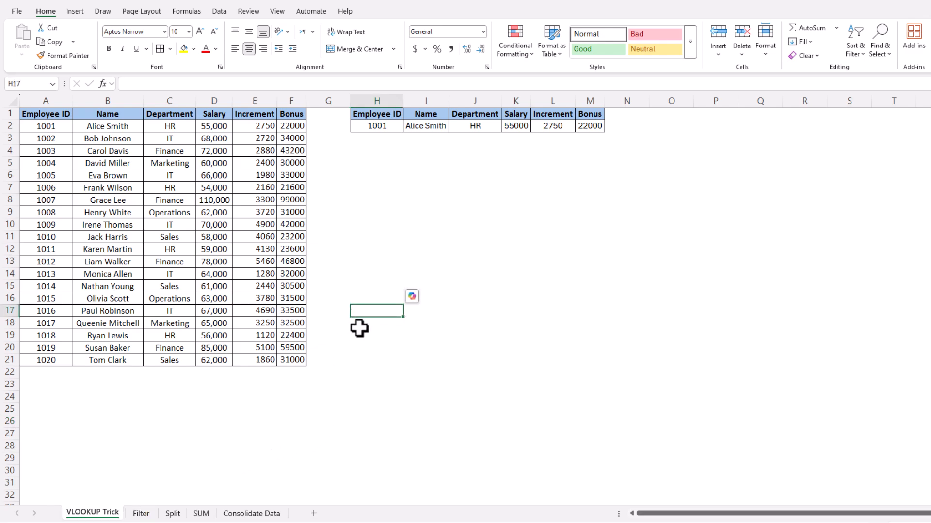
Open Protect Sheet from the Review tab and clear the Insert columns permission
left_click(249, 12)
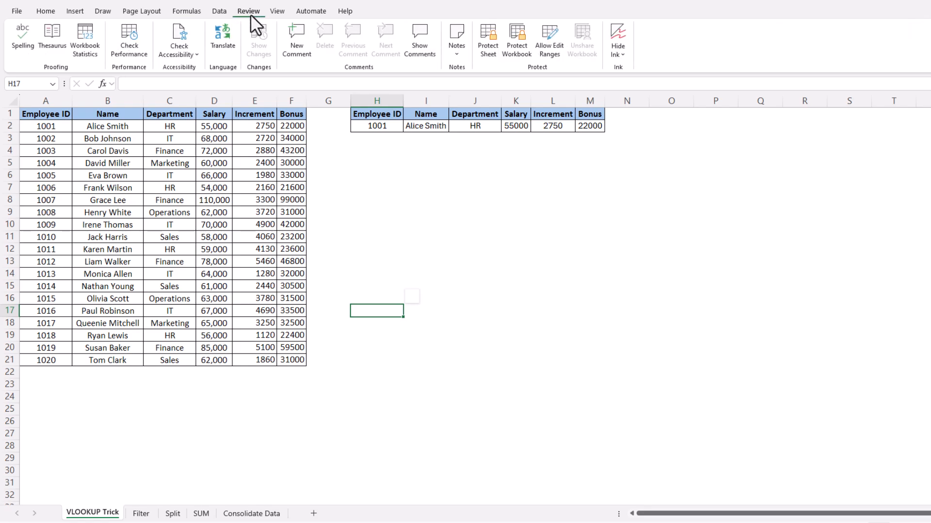
left_click(487, 36)
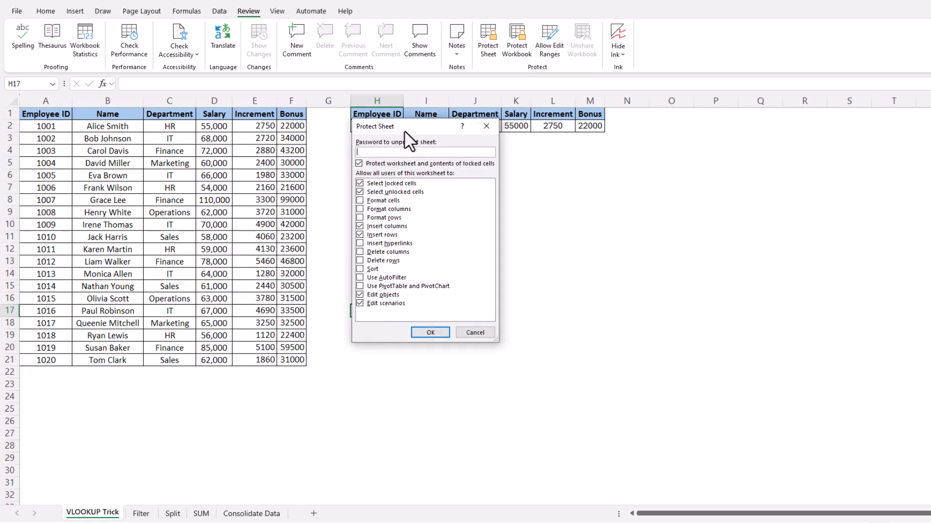
left_click_drag(404, 133, 407, 152)
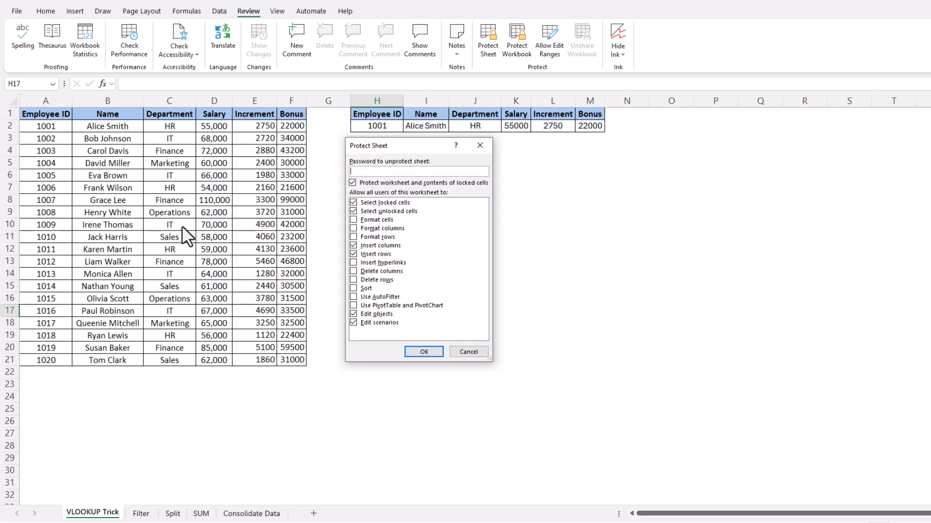
left_click(354, 245)
Disallow inserting rows and editing scenarios, then set and confirm the sheet password
left_click(352, 251)
left_click(353, 313)
left_click(352, 322)
left_click(420, 351)
type("12345")
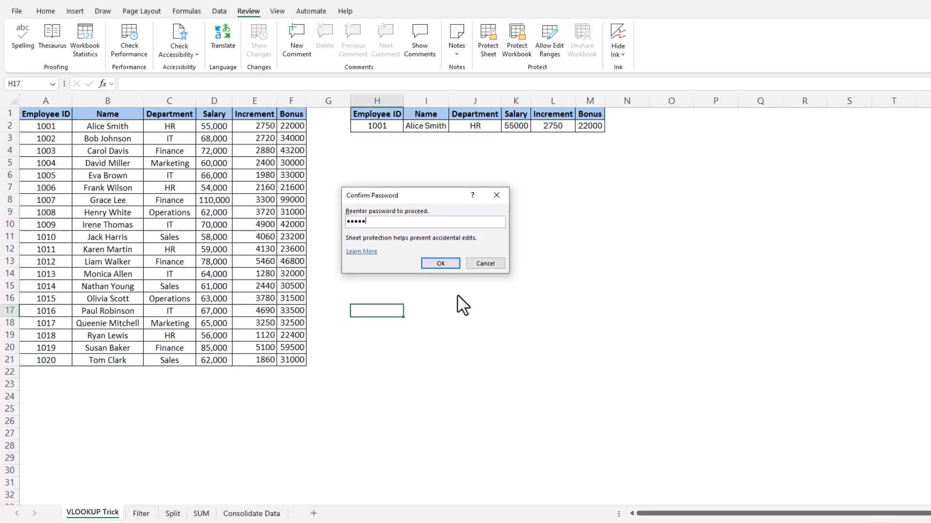
left_click(442, 264)
Verify that cell I5 and the J2 lookup formula reject edits, dismissing each protection warning
left_click(454, 239)
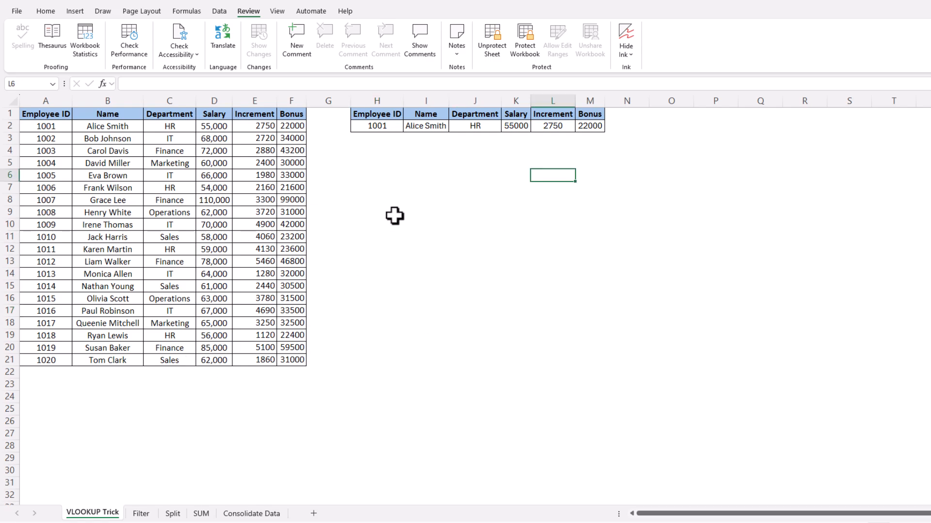
left_click(421, 161)
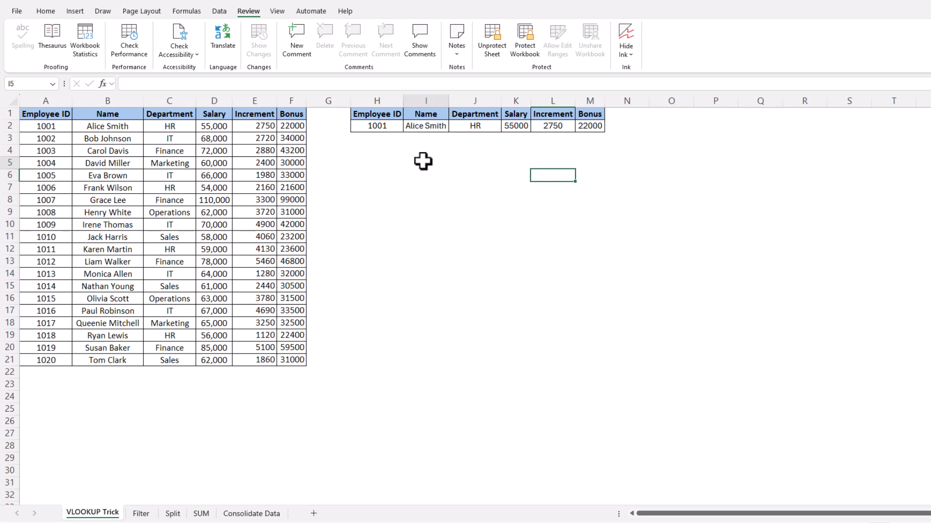
key("a")
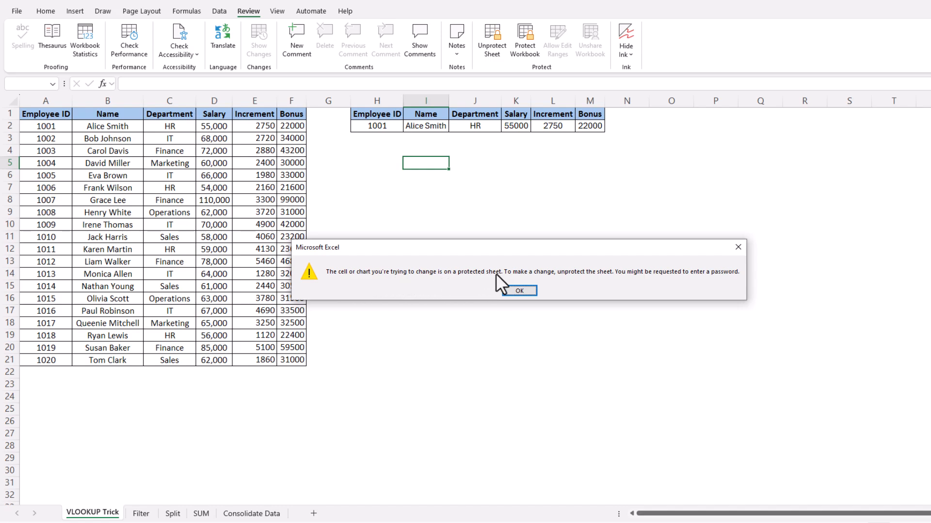
left_click(520, 291)
left_click(482, 128)
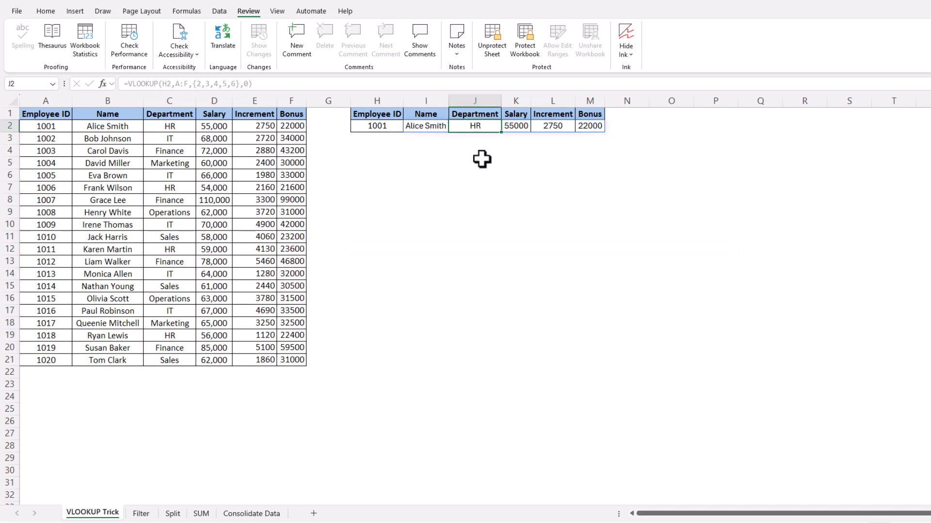
key("Delete")
left_click(516, 292)
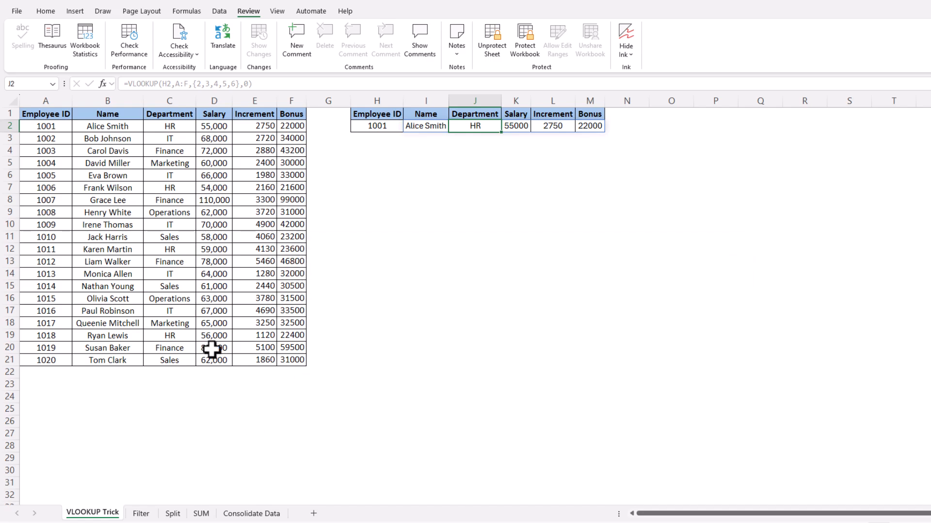
left_click(15, 103)
left_click(464, 260)
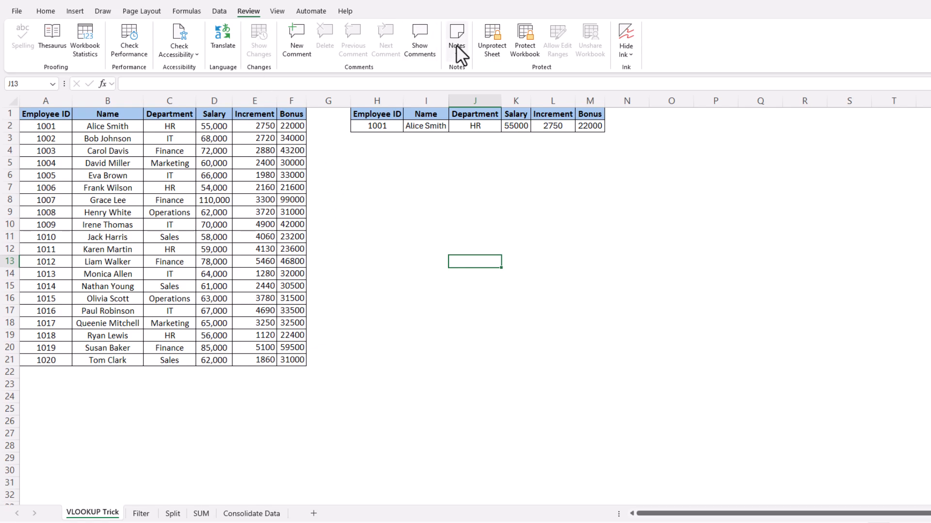
Unprotect the VLOOKUP Trick sheet by entering its password
left_click(495, 40)
type("12345")
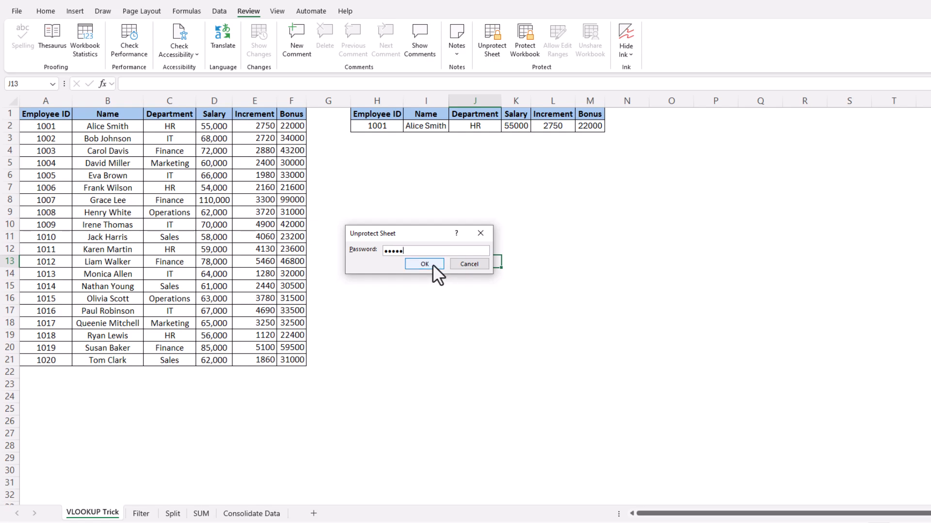
left_click(432, 264)
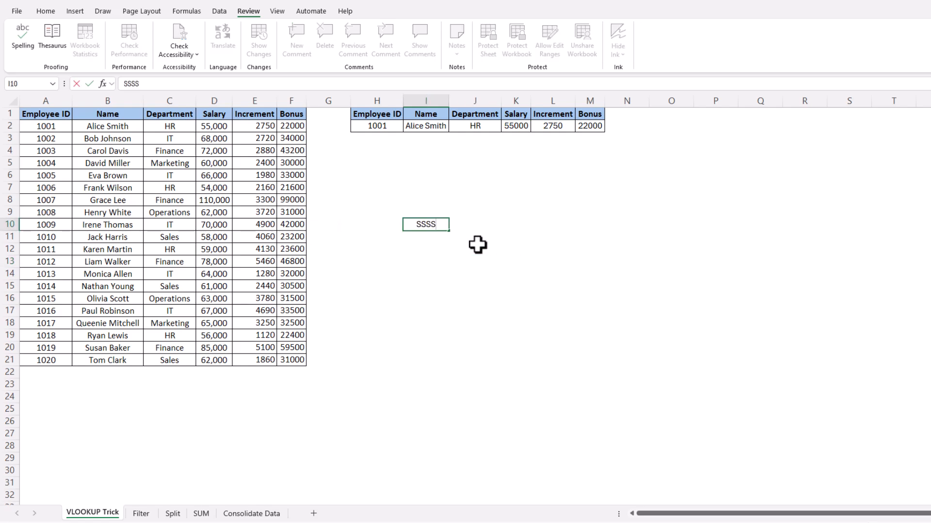
key("Escape")
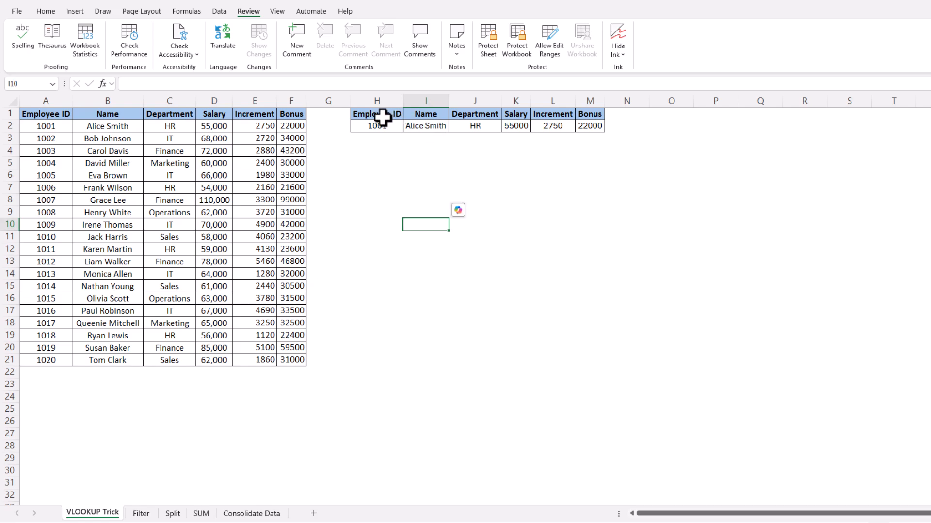
Choose employee 1005 from the H2 dropdown and test typing in cell I7
left_click(390, 125)
left_click(407, 126)
left_click(377, 176)
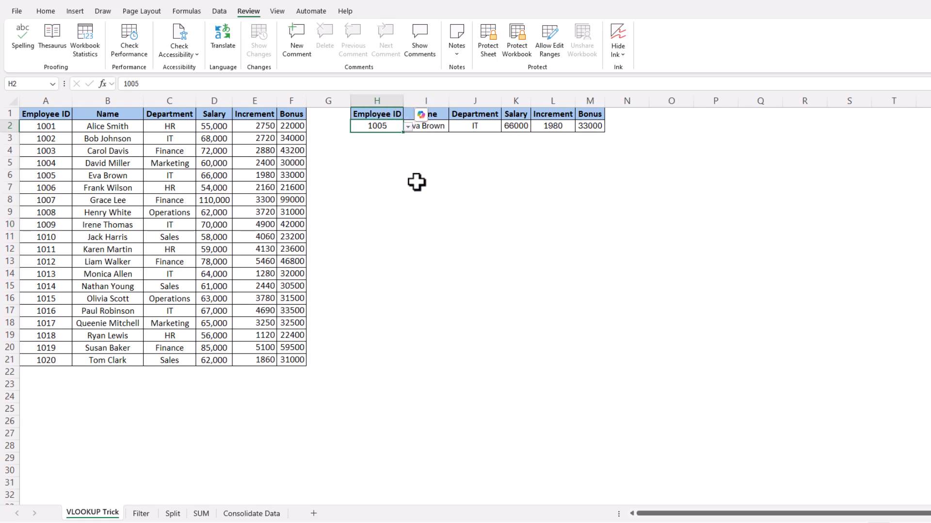
left_click(417, 188)
type("SSSS")
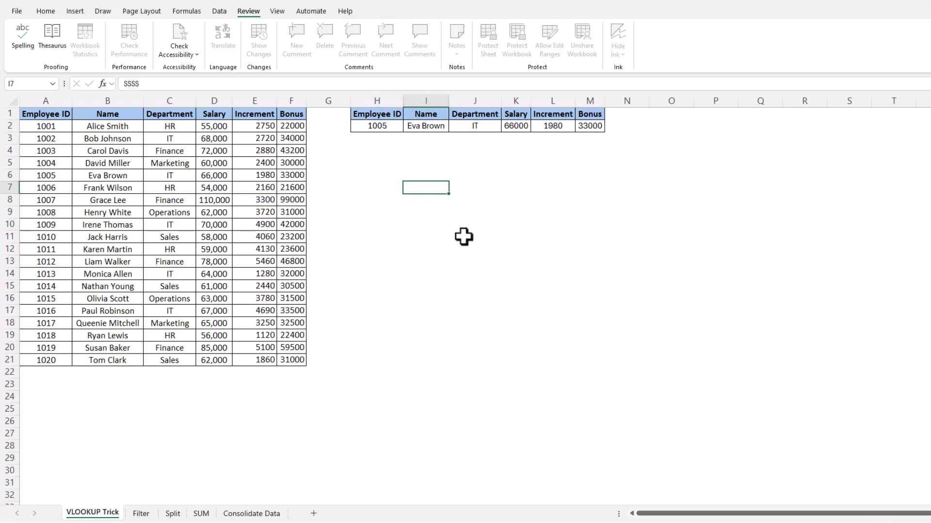
key("Escape")
left_click(432, 266)
Select the employee table A1:F21 and lookup table H1:M2, then the entire worksheet
left_click_drag(22, 117, 269, 359)
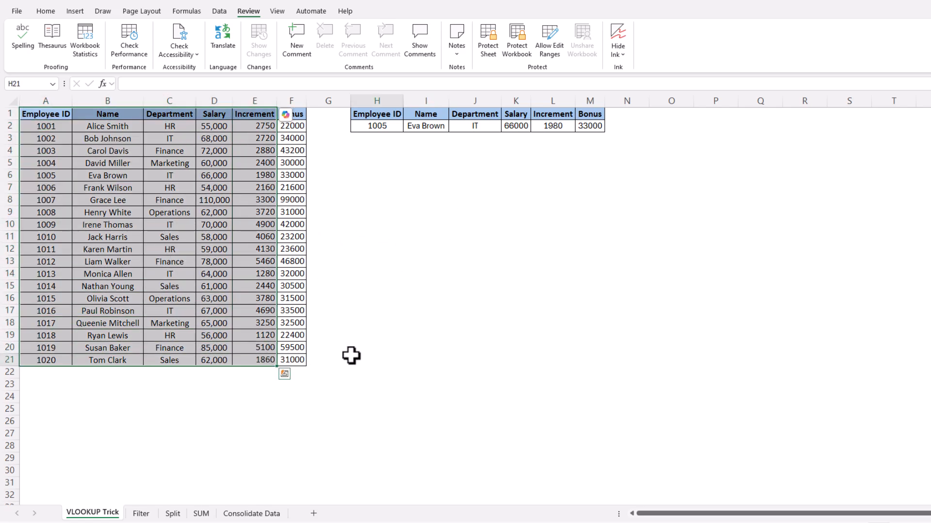
left_click(351, 355)
left_click_drag(371, 224, 511, 306)
left_click(469, 349)
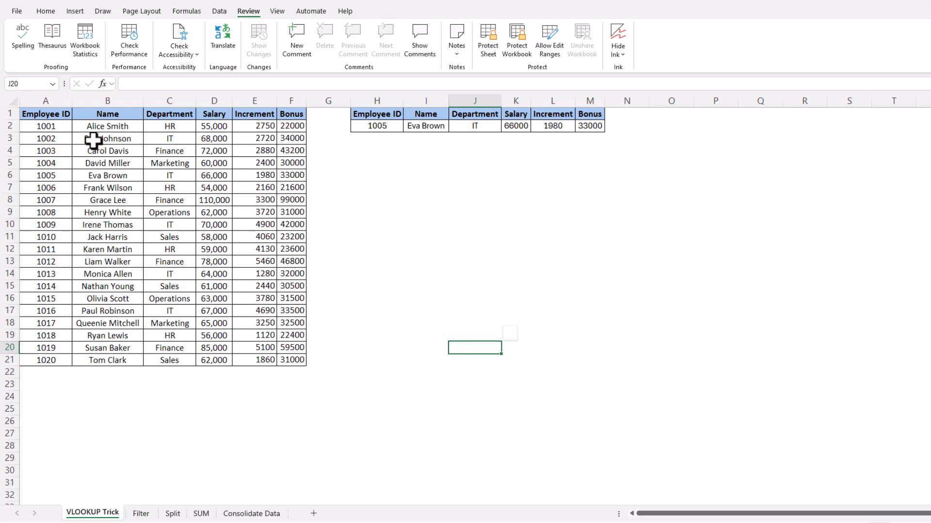
left_click_drag(44, 114, 291, 361)
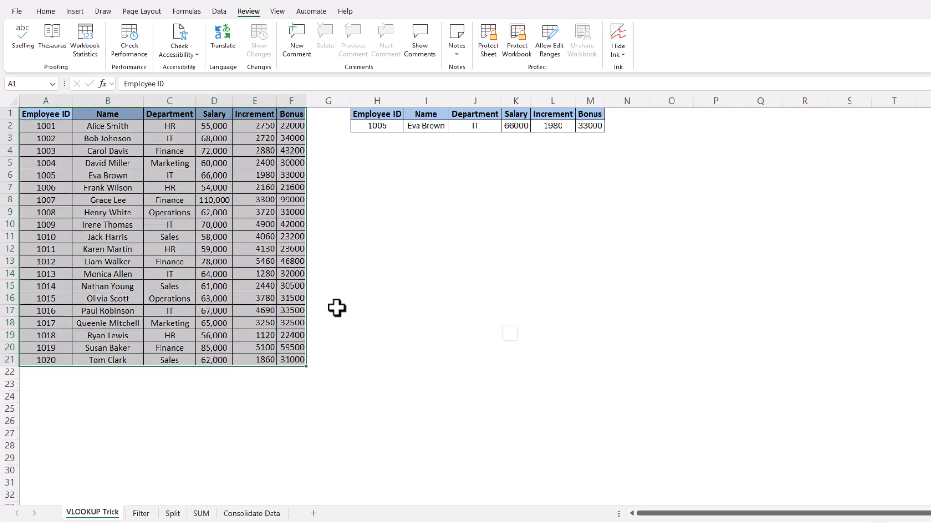
left_click_drag(388, 118, 590, 127)
left_click(436, 251)
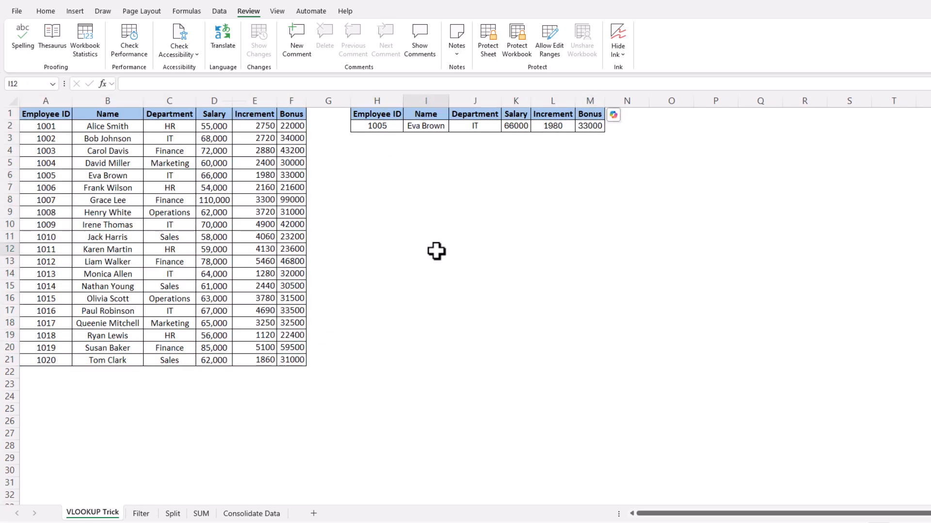
left_click_drag(46, 115, 301, 369)
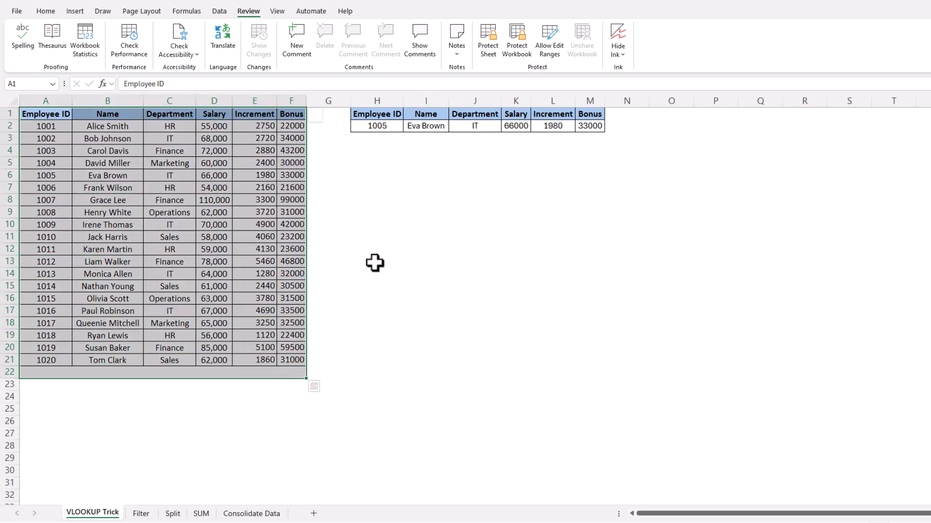
left_click(358, 275)
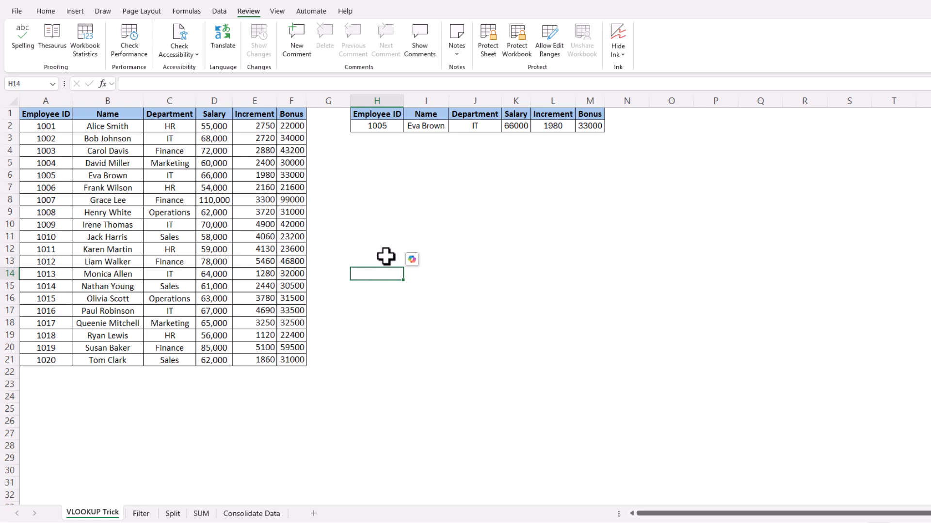
left_click(8, 99)
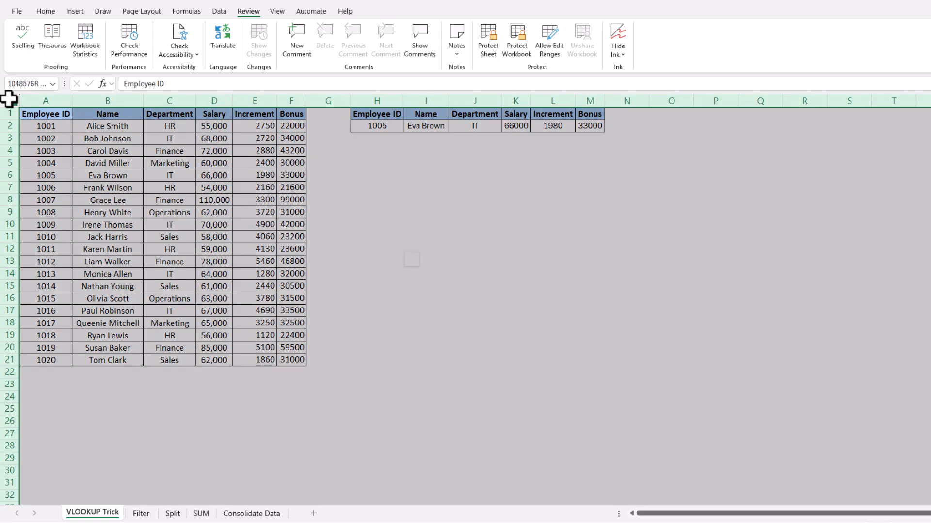
Uncheck Locked under Format Cells > Protection for all selected cells
right_click(181, 194)
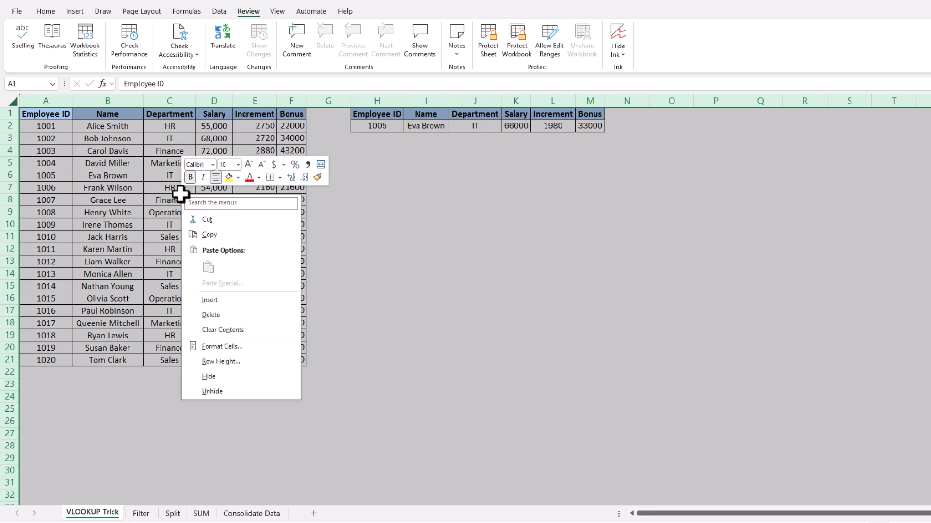
left_click(251, 347)
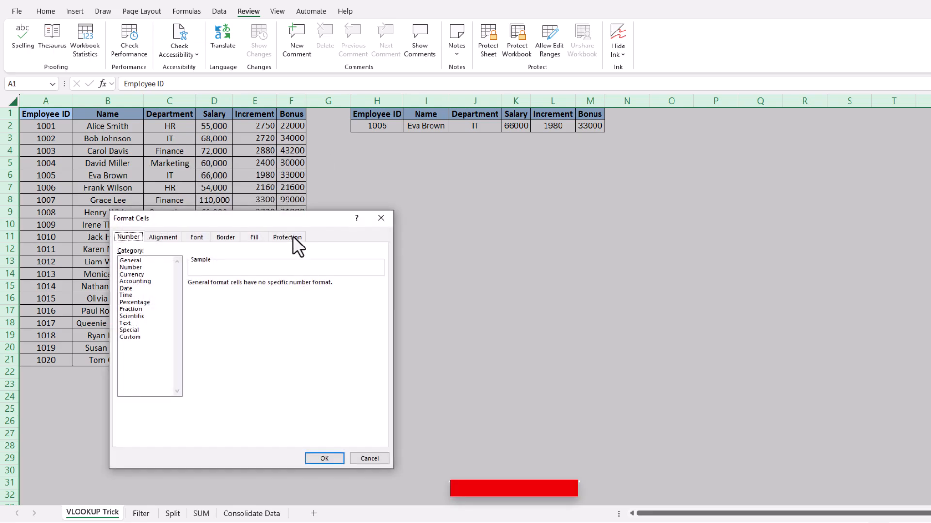
left_click(287, 237)
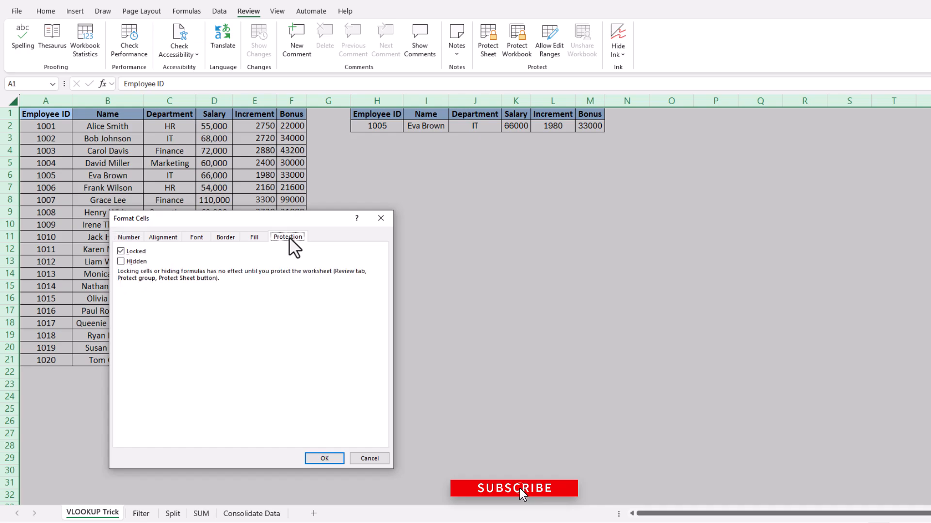
left_click_drag(309, 221, 532, 152)
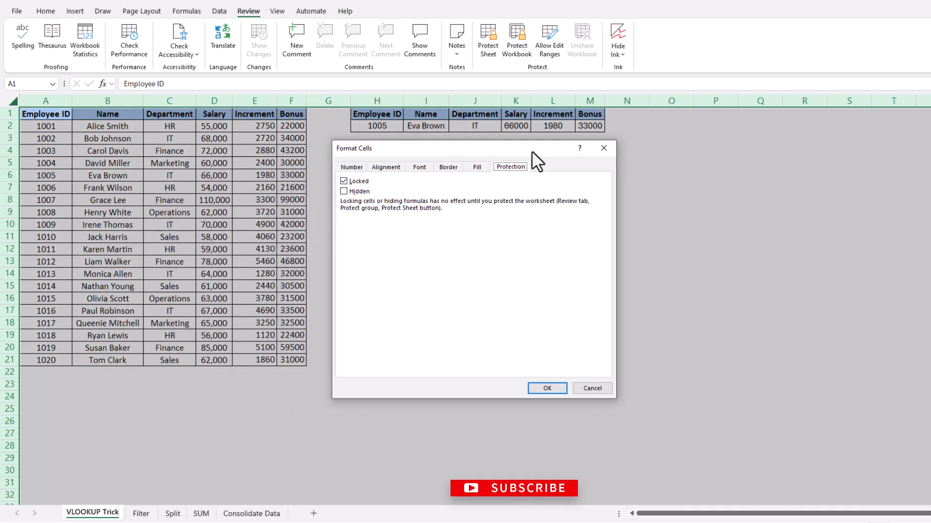
left_click(343, 181)
left_click(546, 388)
left_click(473, 336)
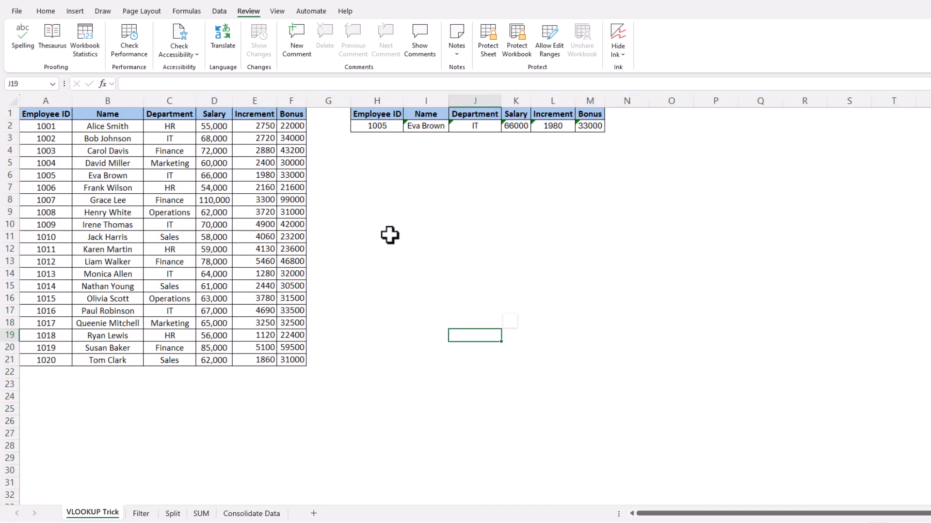
Select A1:F21 plus H1:M2 and check Locked in Format Cells > Protection
left_click_drag(41, 113, 286, 363)
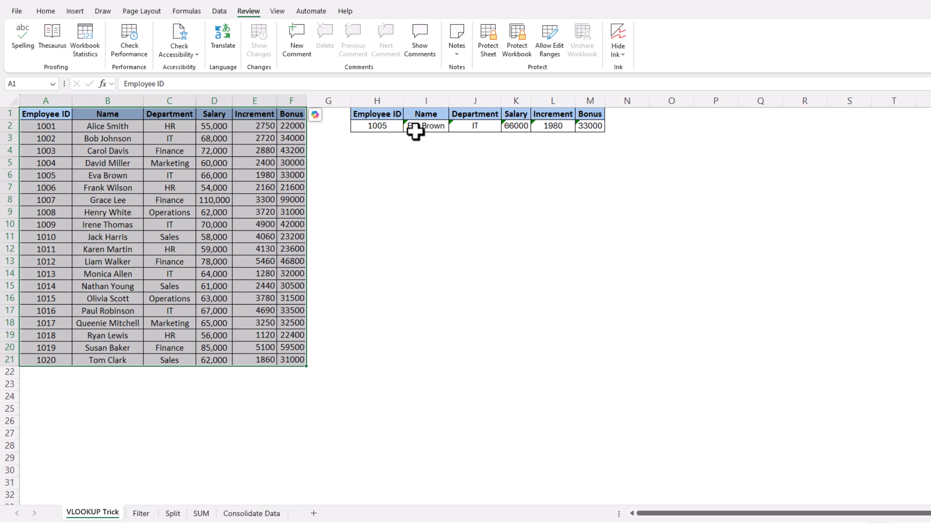
left_click_drag(386, 116, 573, 131)
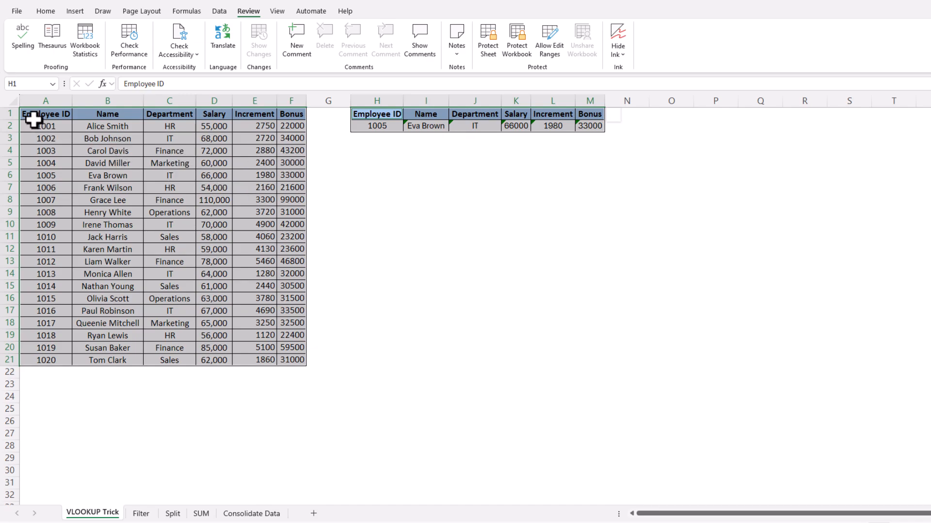
right_click(64, 142)
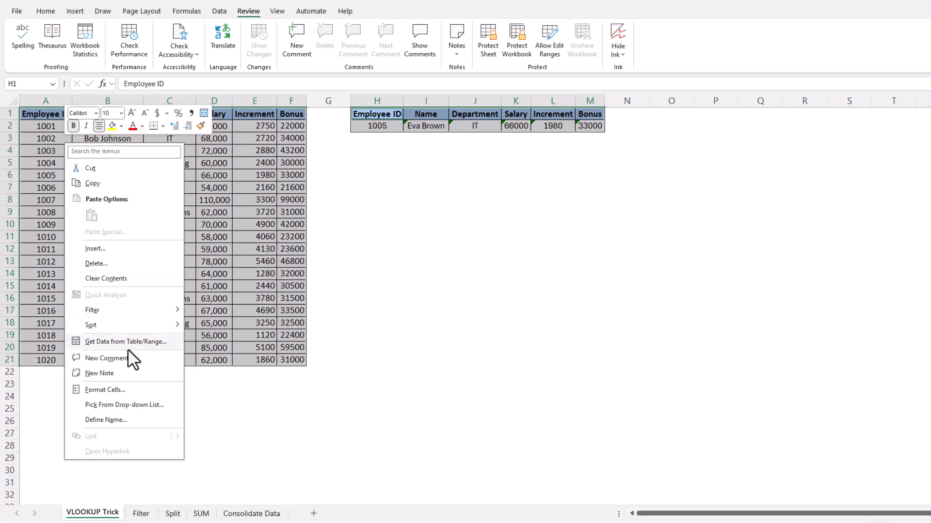
left_click(141, 390)
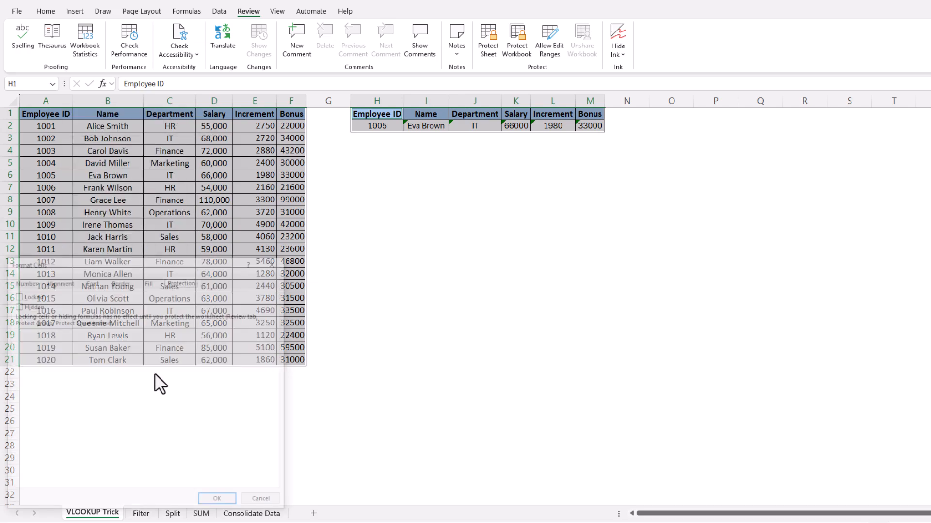
left_click_drag(325, 206, 385, 169)
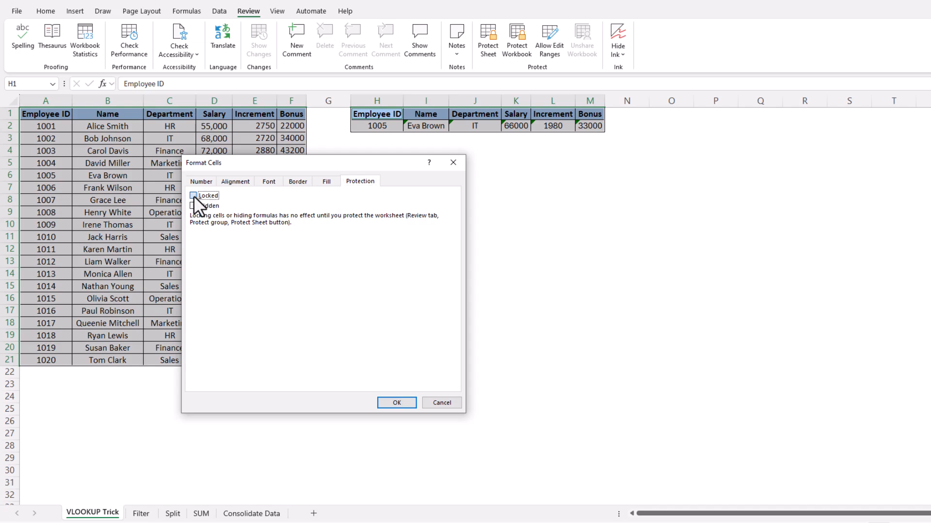
left_click(394, 405)
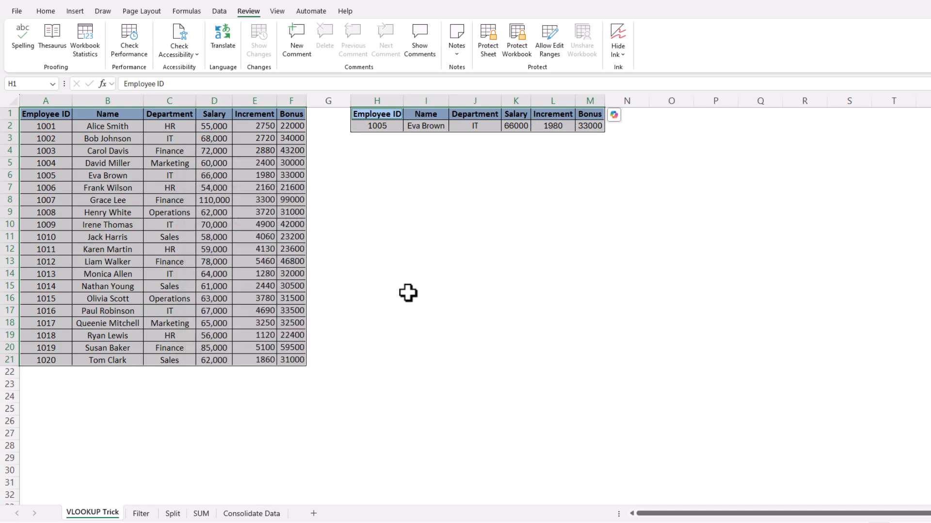
left_click(407, 289)
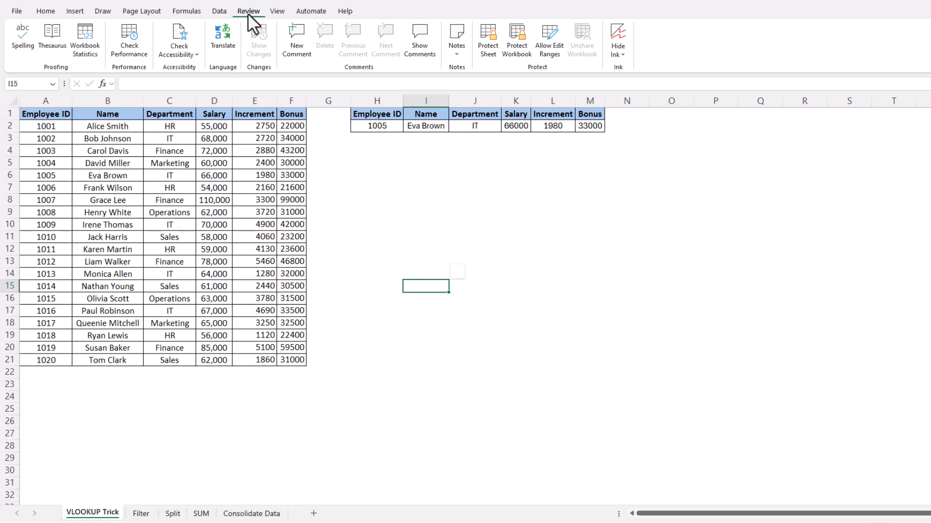
Protect the sheet again with a password, confirming it in the Confirm Password prompt
left_click(487, 45)
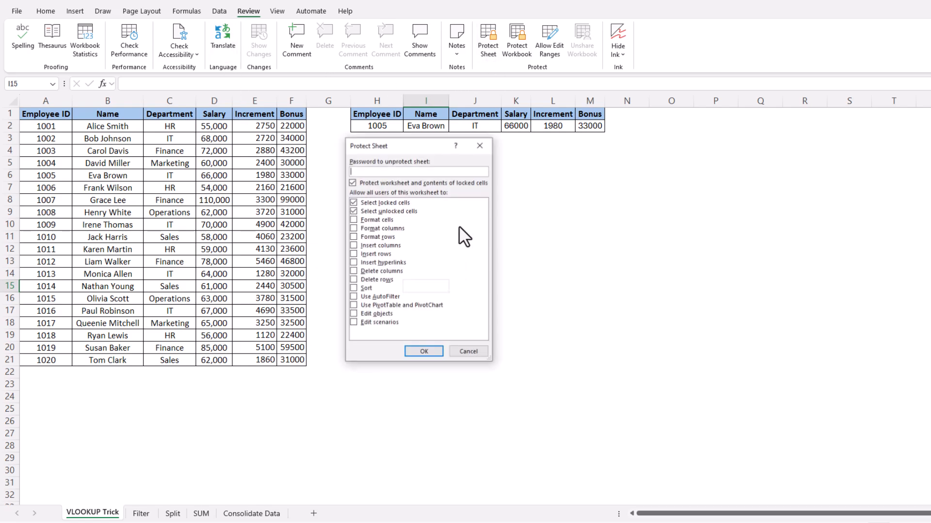
left_click(432, 351)
type("1234")
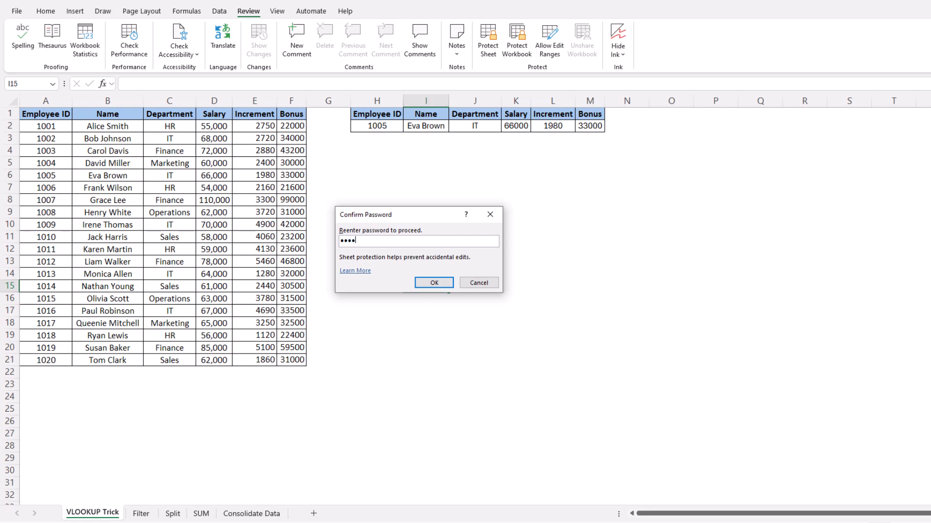
type("5")
left_click(437, 284)
left_click(470, 205)
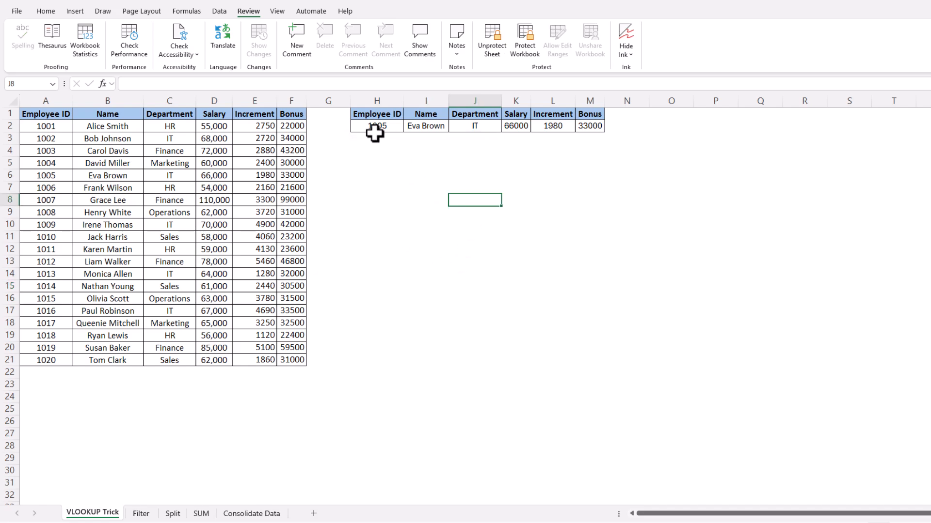
left_click(399, 129)
left_click(408, 127)
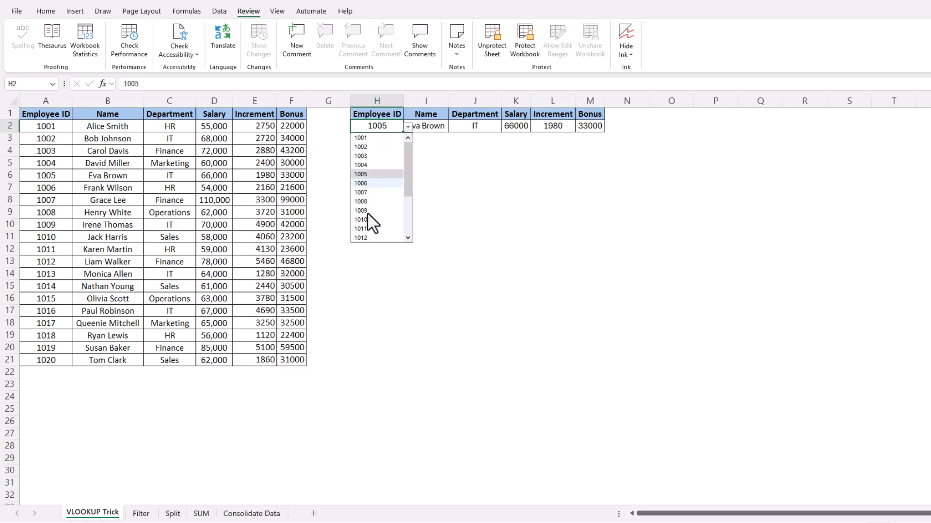
left_click(401, 191)
left_click(518, 291)
left_click_drag(41, 114, 290, 359)
left_click_drag(396, 115, 588, 129)
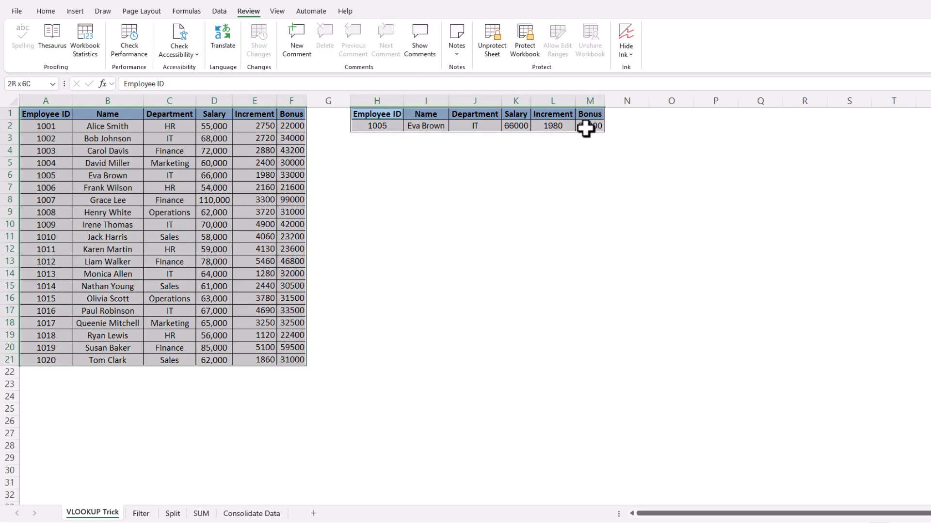
left_click(419, 262)
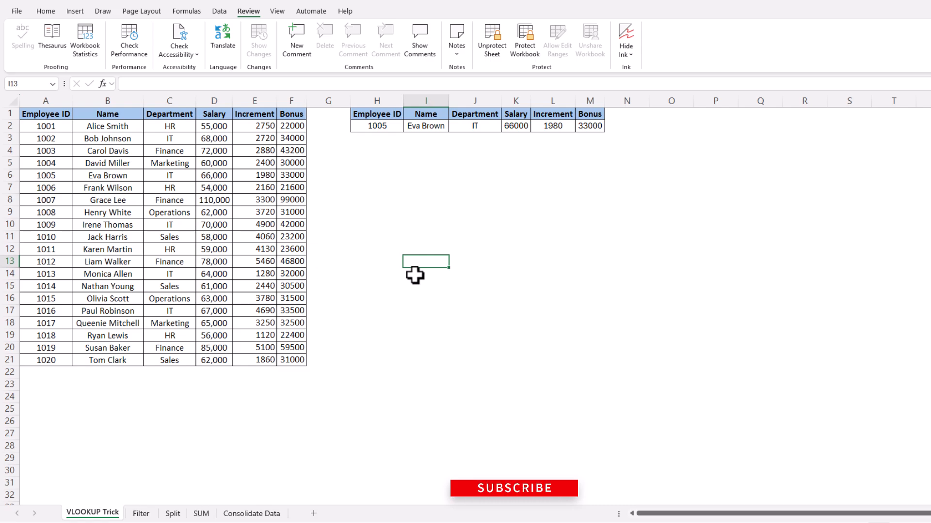
type("EXCEL")
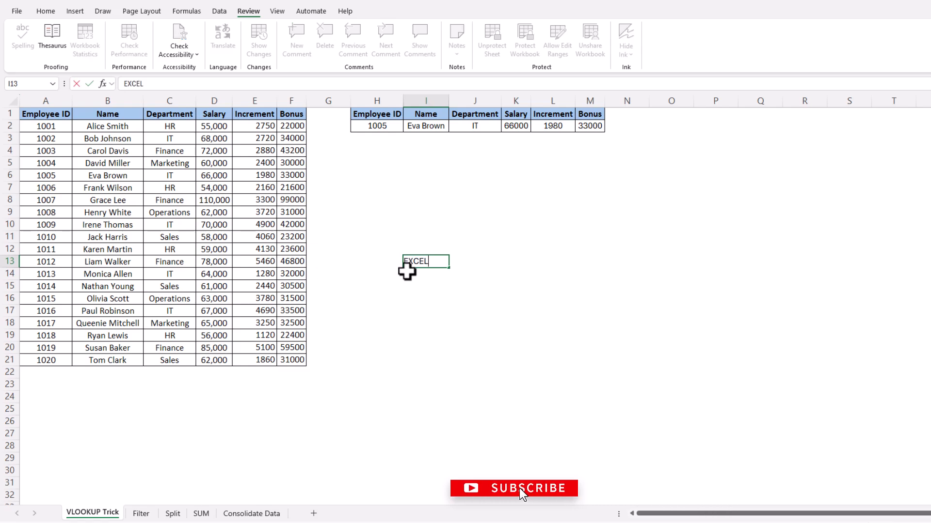
key("Return")
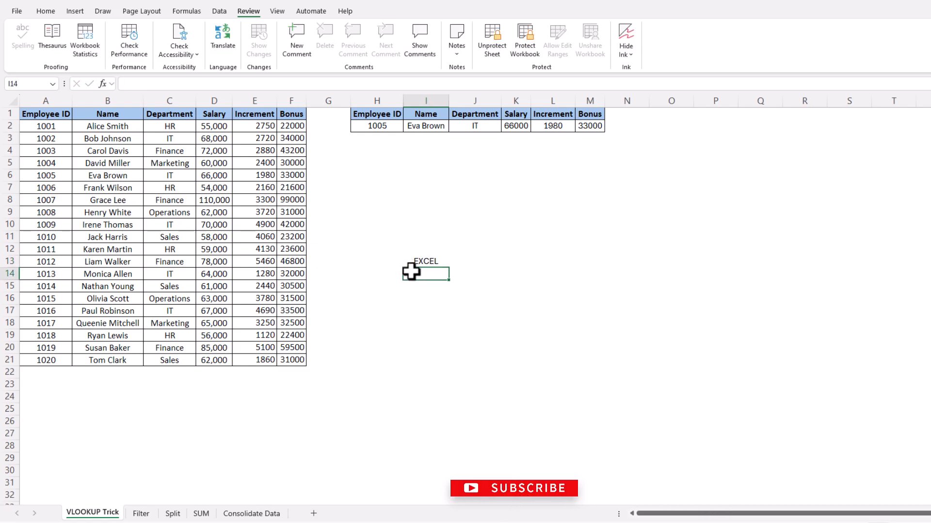
left_click(424, 260)
key("Delete")
left_click(485, 240)
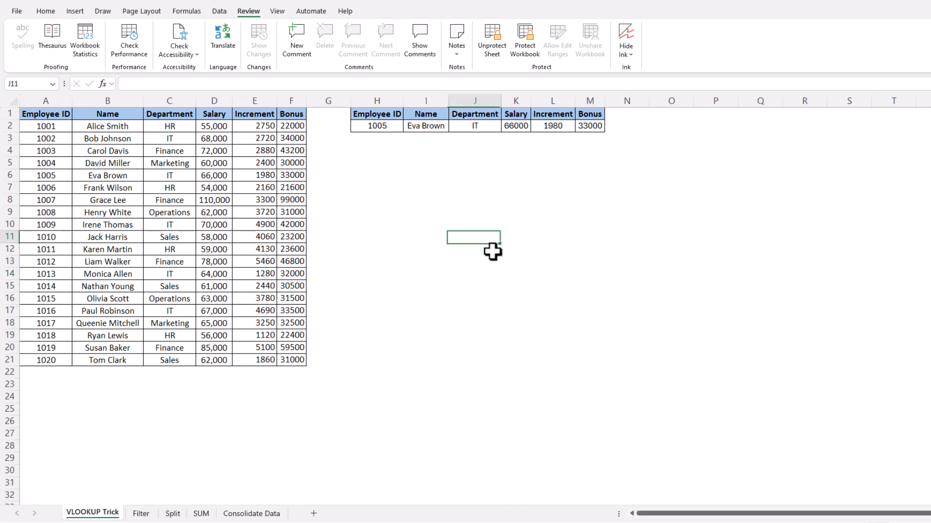
type("SSS")
key("Escape")
left_click(388, 260)
left_click(387, 234)
type("AAA")
left_click(401, 269)
left_click(391, 237)
key("Delete")
left_click_drag(348, 184, 548, 263)
left_click(522, 297)
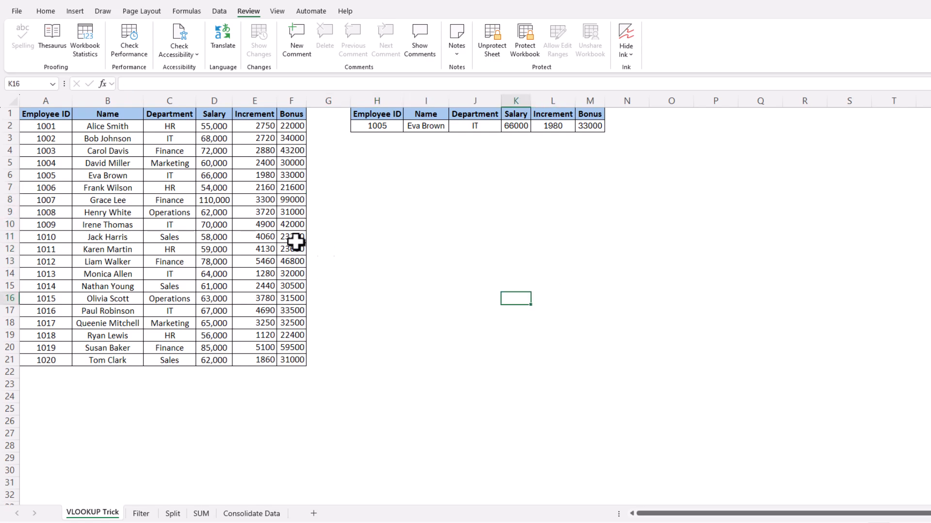
left_click_drag(34, 115, 296, 364)
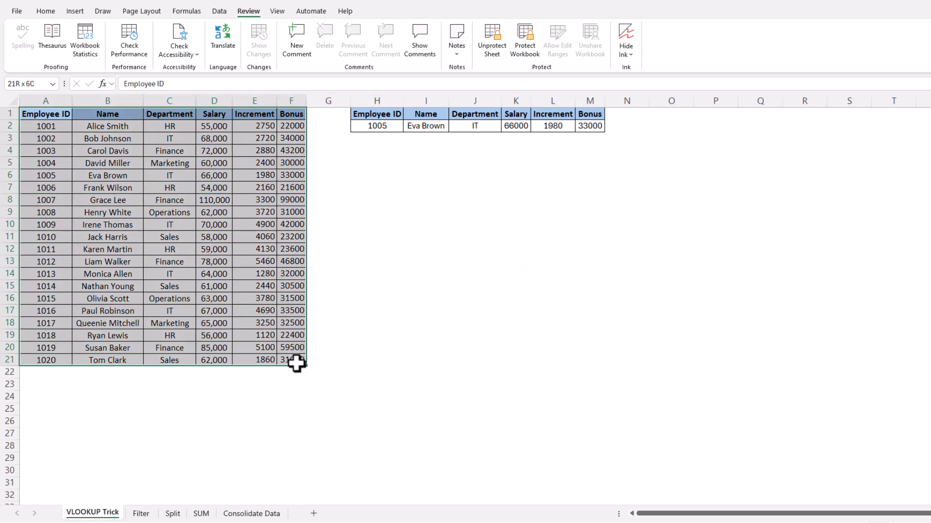
left_click_drag(361, 117, 590, 124)
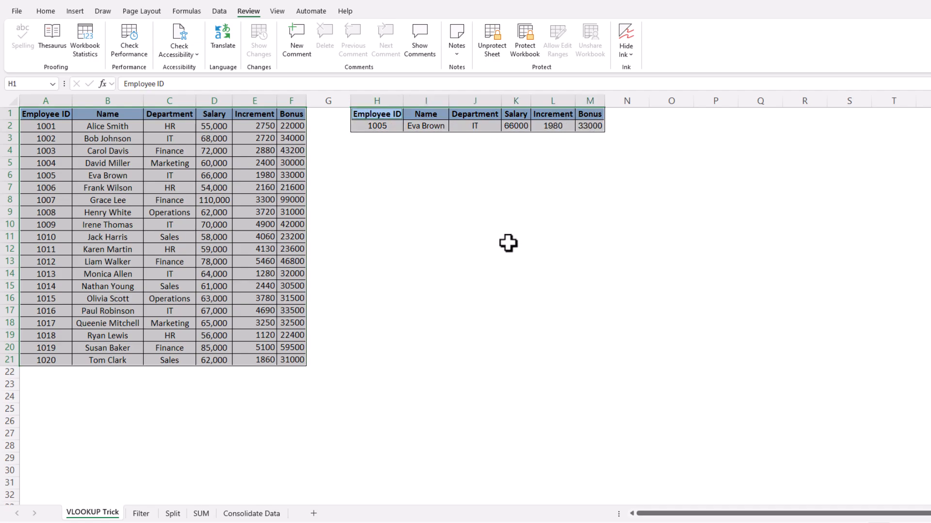
left_click_drag(60, 165, 266, 243)
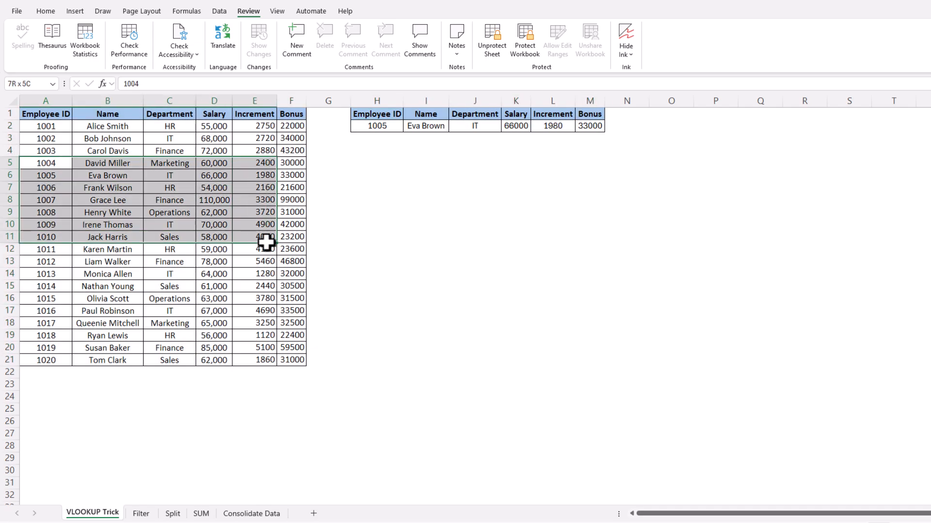
left_click(13, 98)
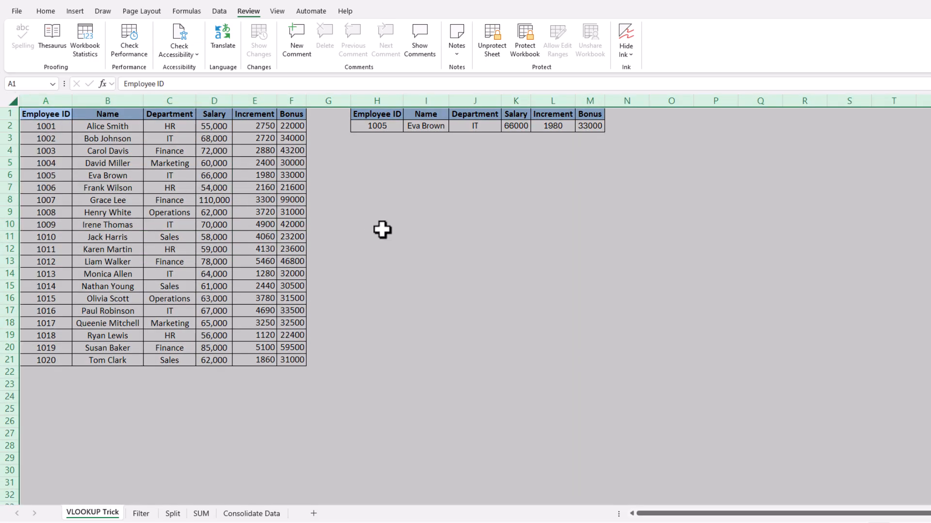
left_click(399, 236)
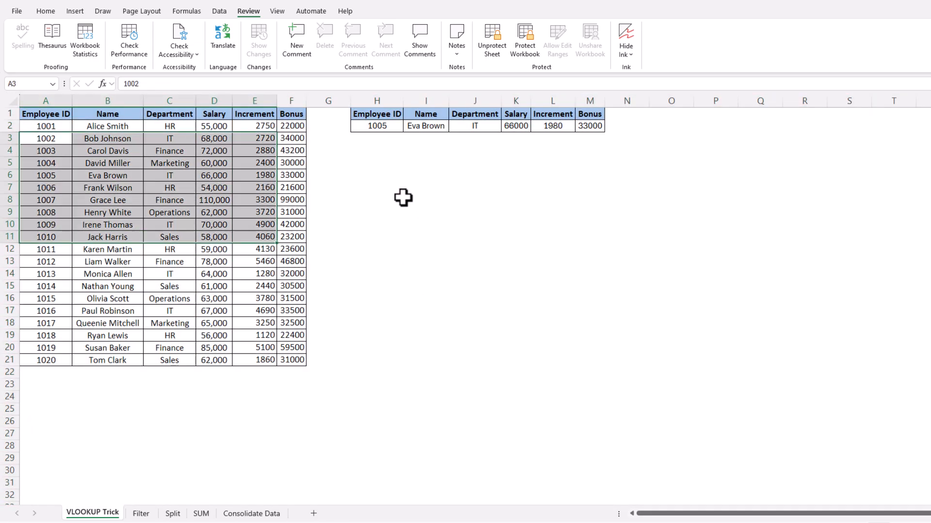
left_click(401, 197)
type("AAA")
left_click(431, 262)
type("AAA")
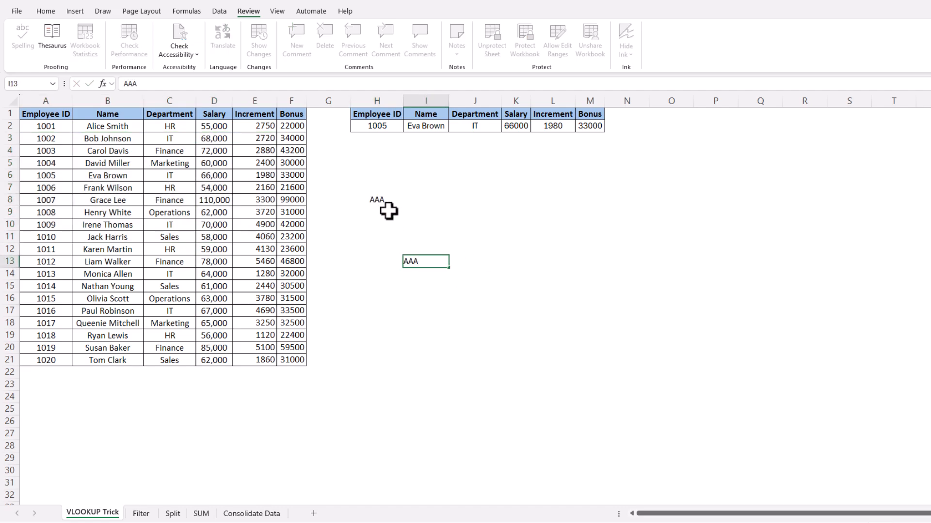
left_click_drag(386, 209, 432, 260)
key("Delete")
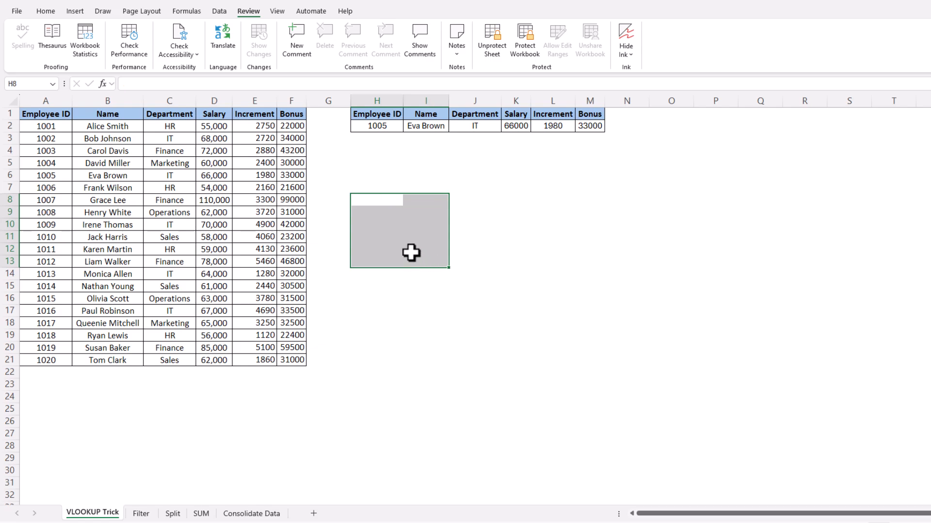
left_click_drag(367, 178, 468, 227)
left_click_drag(52, 116, 291, 362)
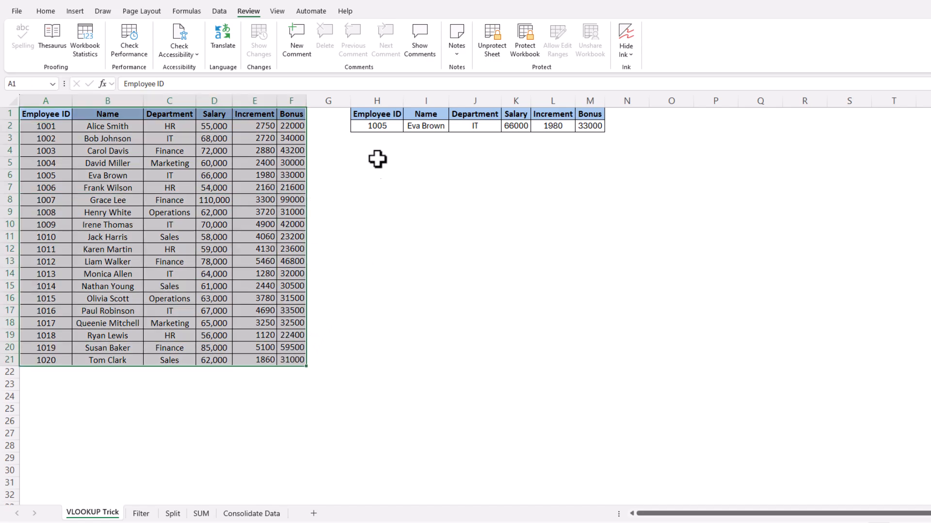
left_click_drag(380, 114, 598, 126)
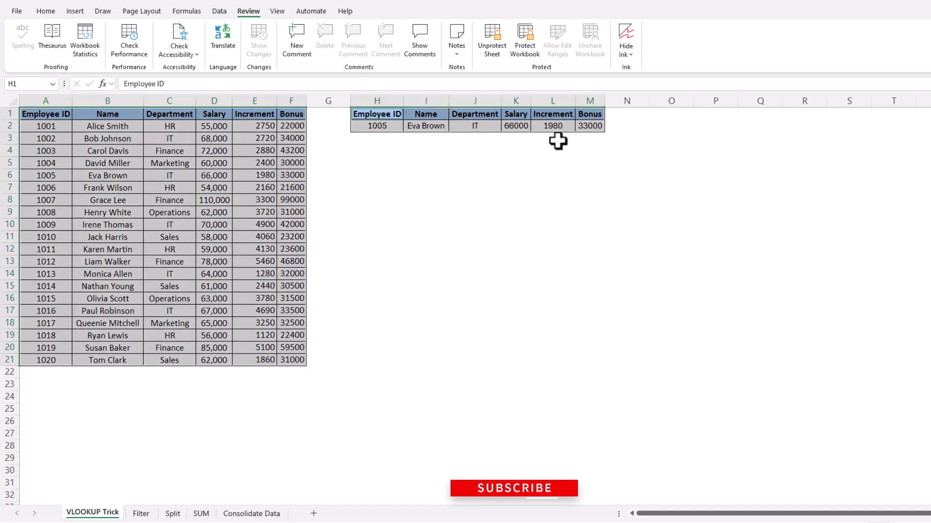
left_click(486, 236)
left_click_drag(37, 146, 293, 240)
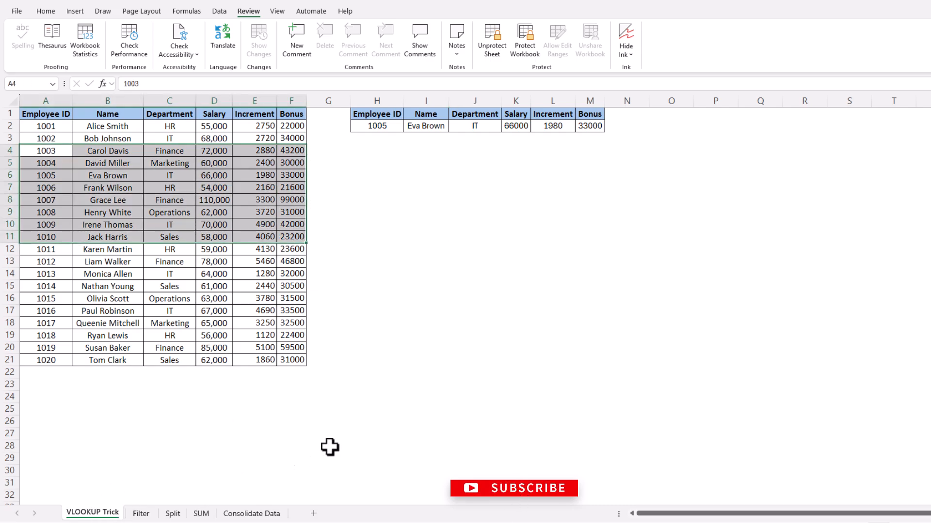
left_click(395, 297)
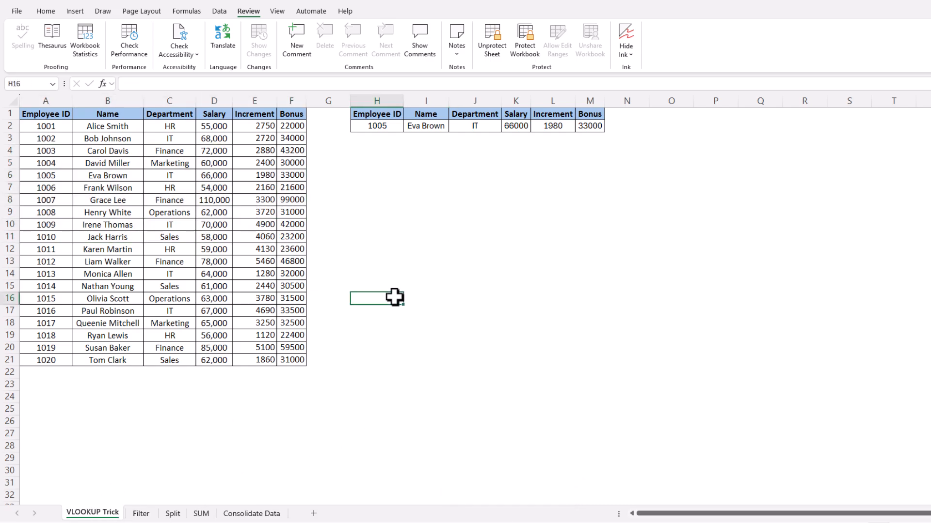